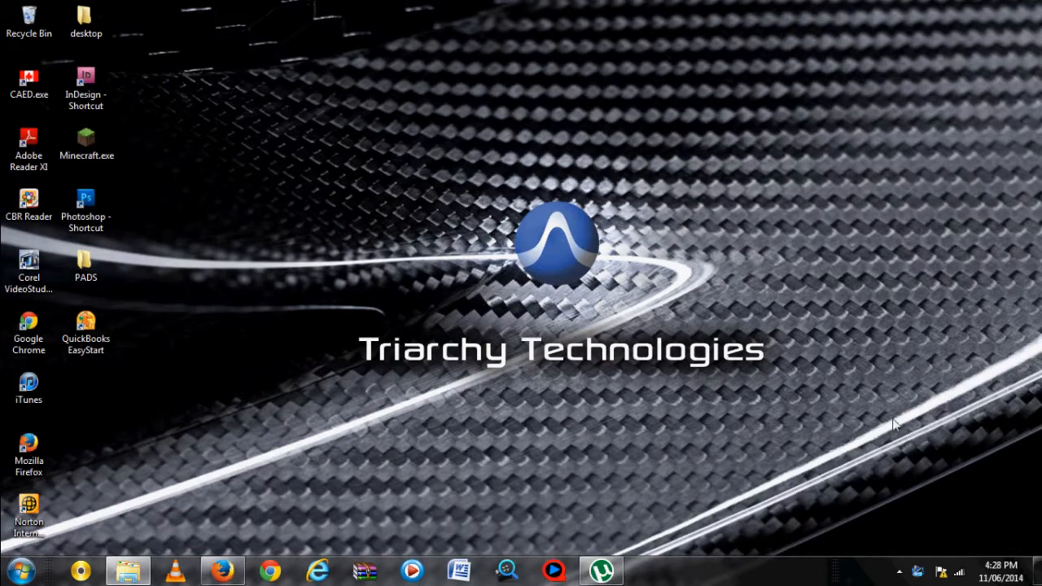
Restore the Firefox window with the Triarchy products page from the taskbar.
click(223, 572)
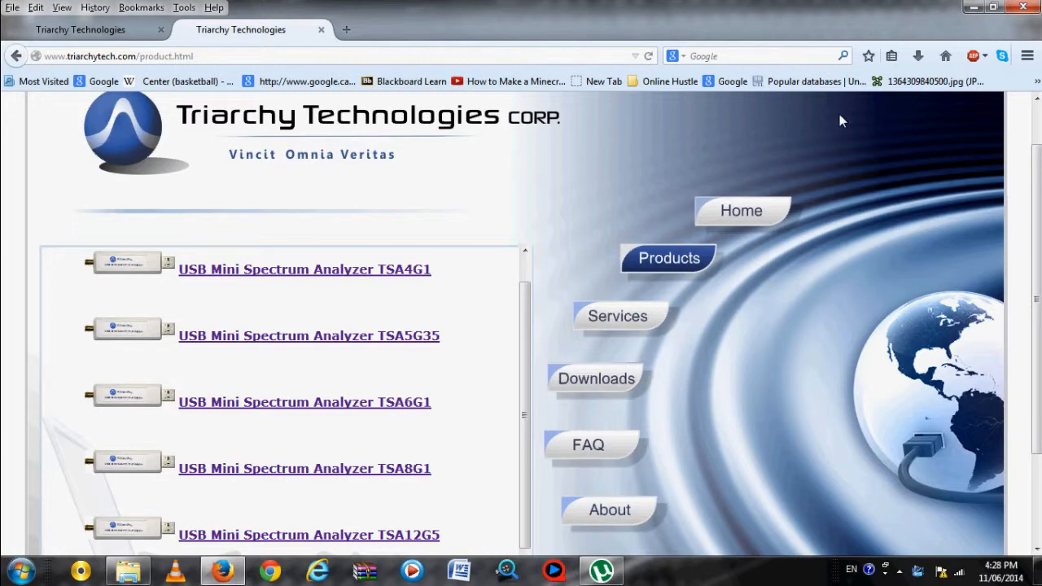
Minimize Firefox so the desktop is visible.
click(973, 8)
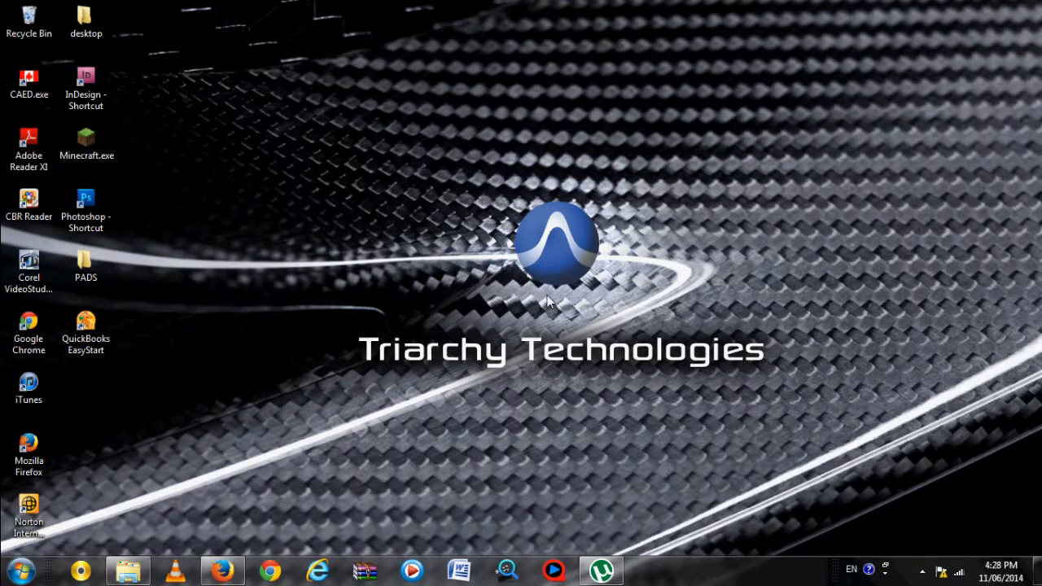
Show the TSA6 Downloads page in Firefox, then minimize the browser again.
click(223, 571)
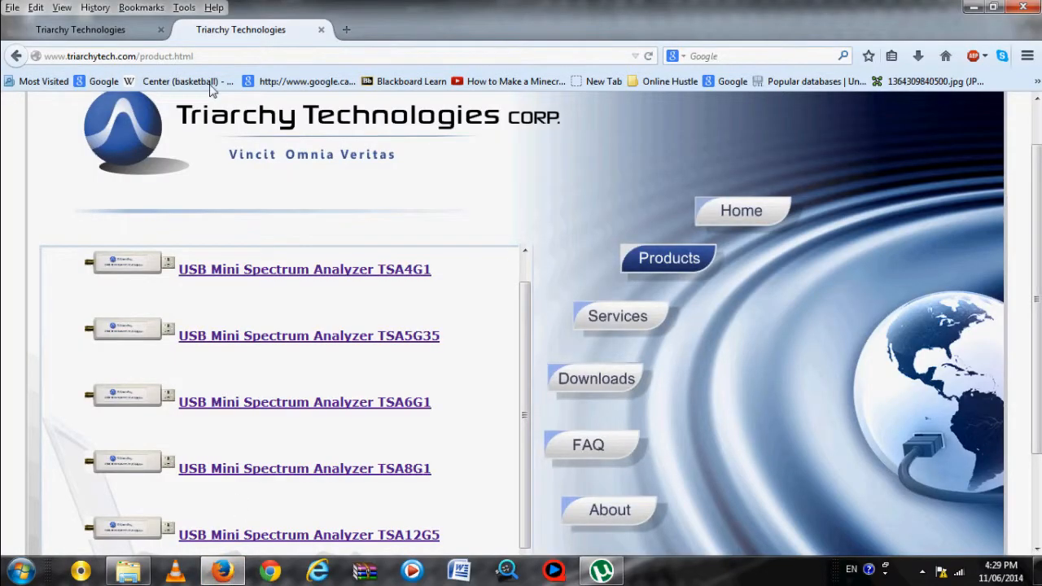
click(150, 33)
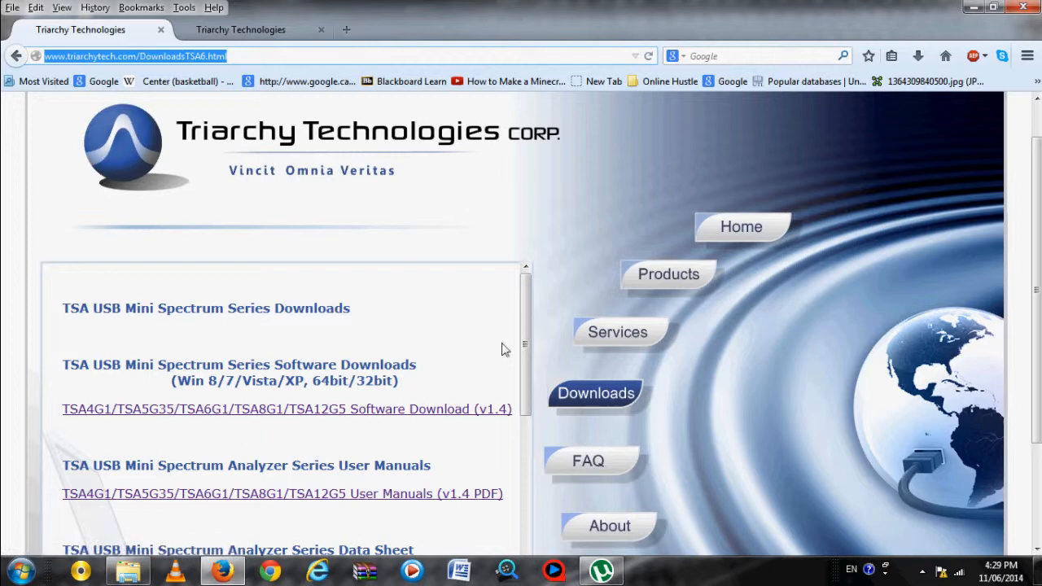
click(972, 8)
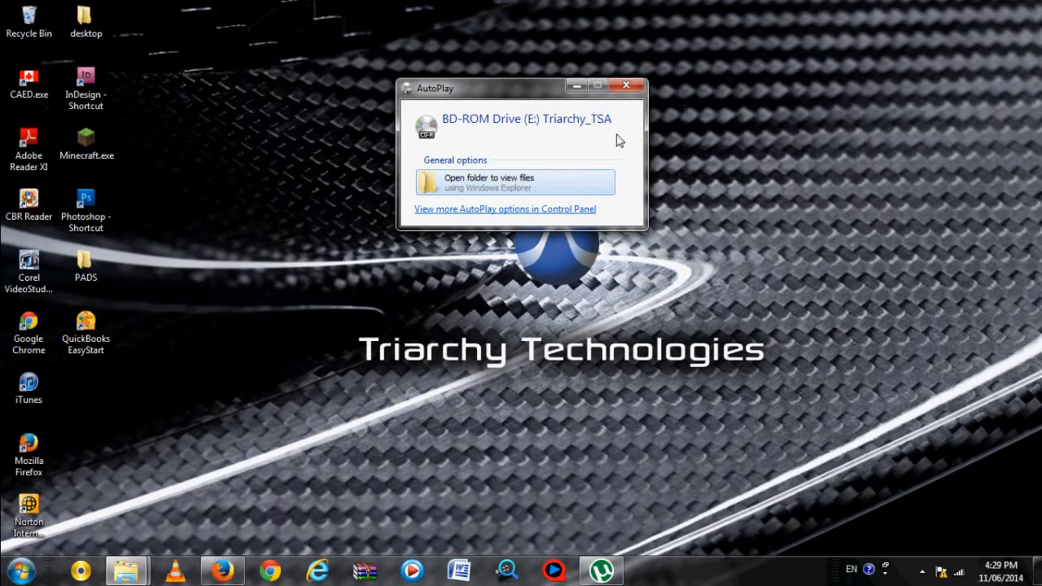
Choose 'Open folder to view files' for the Triarchy_TSA disc.
click(564, 182)
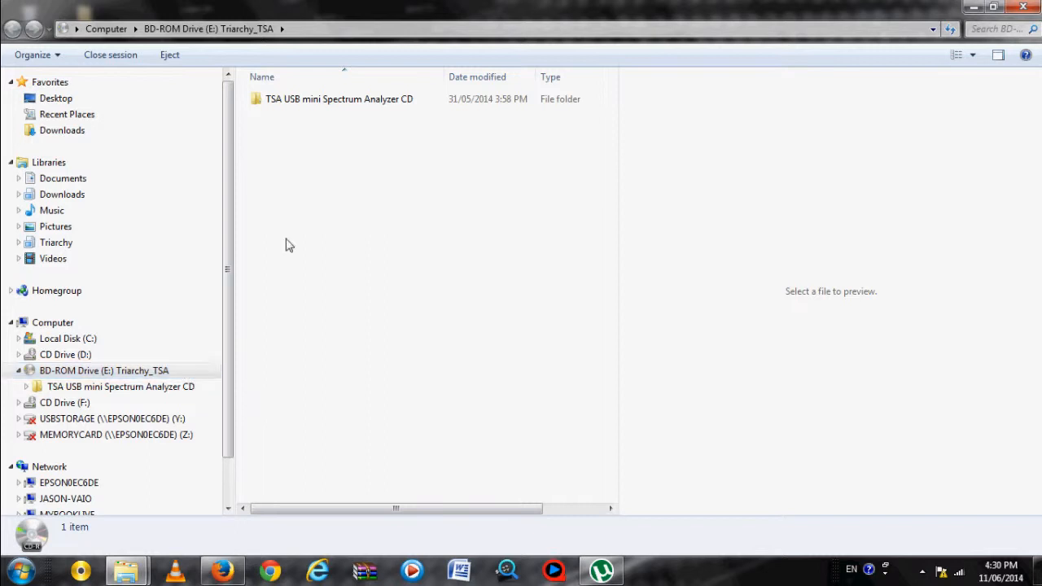
Look into Document\Application_note's PDFs, then go back to the CD's top folder.
double_click(355, 102)
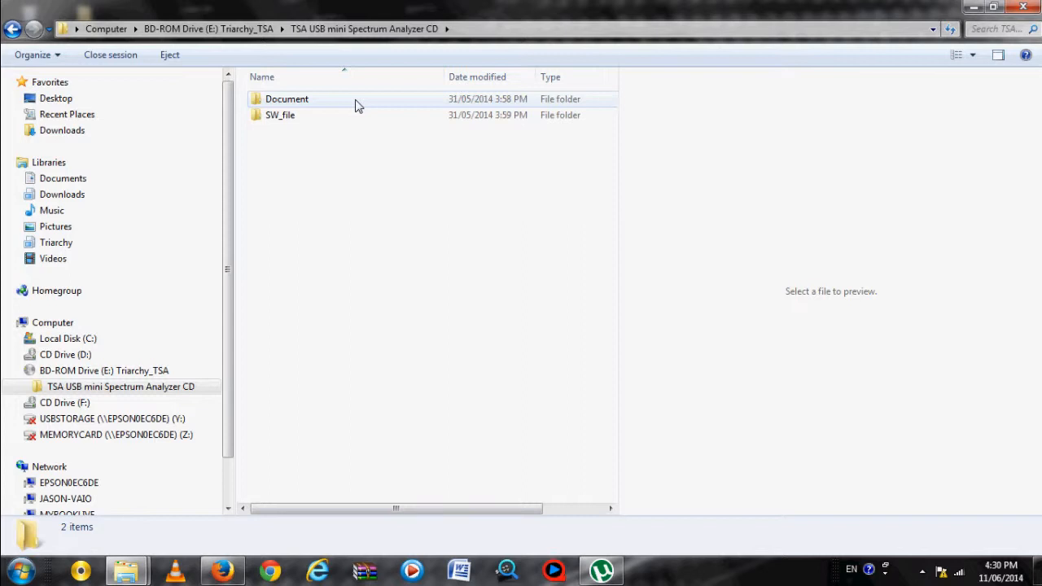
double_click(356, 102)
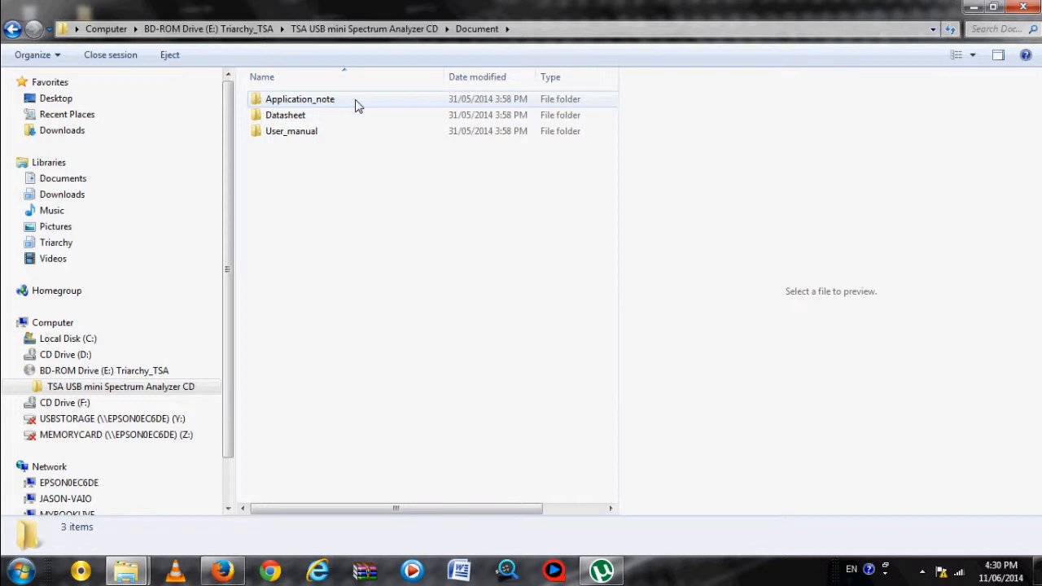
double_click(356, 102)
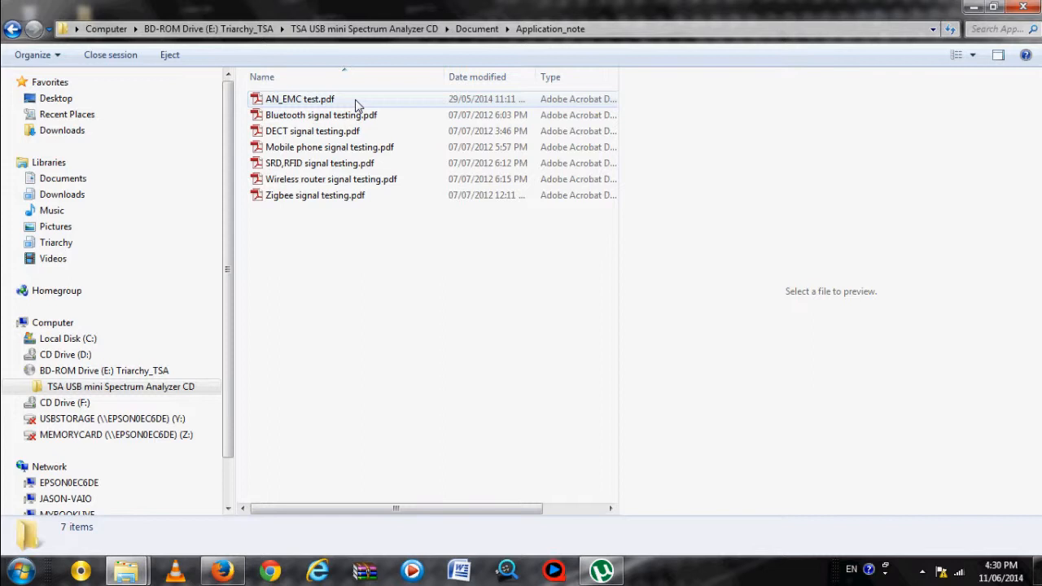
click(12, 30)
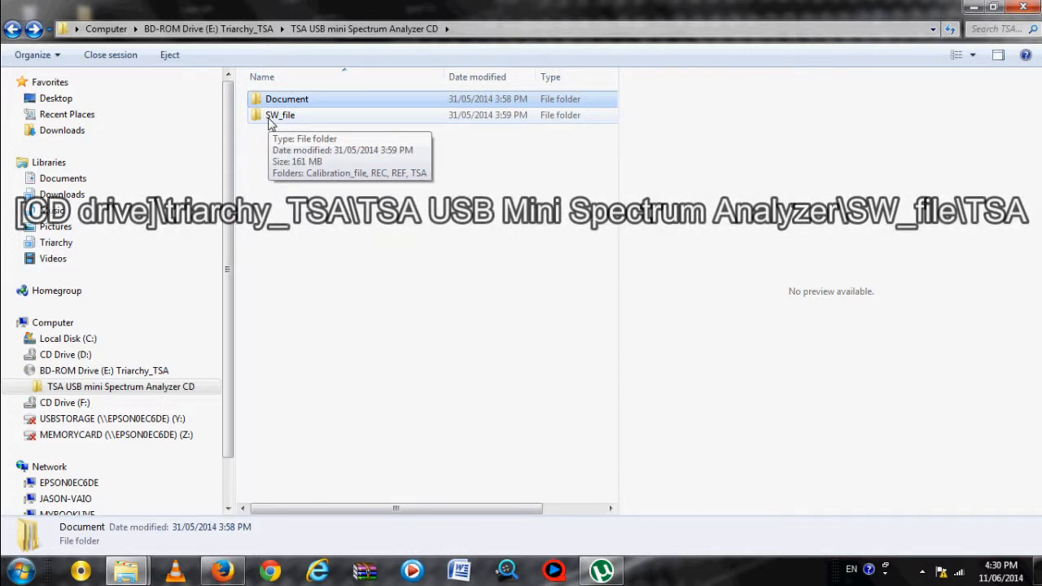
Run setup_v1.4.exe from SW_file\TSA as administrator.
double_click(271, 122)
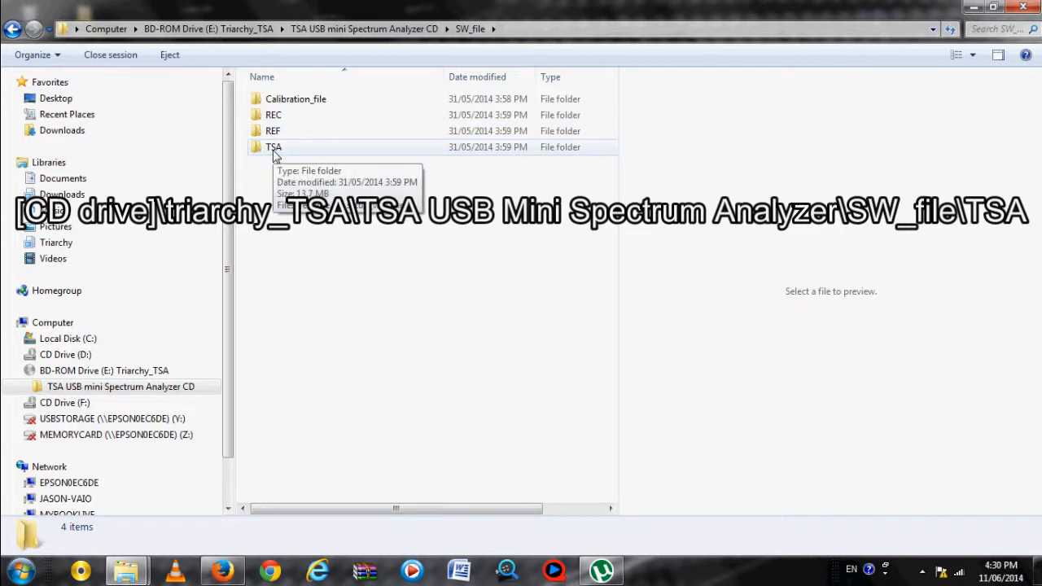
double_click(274, 147)
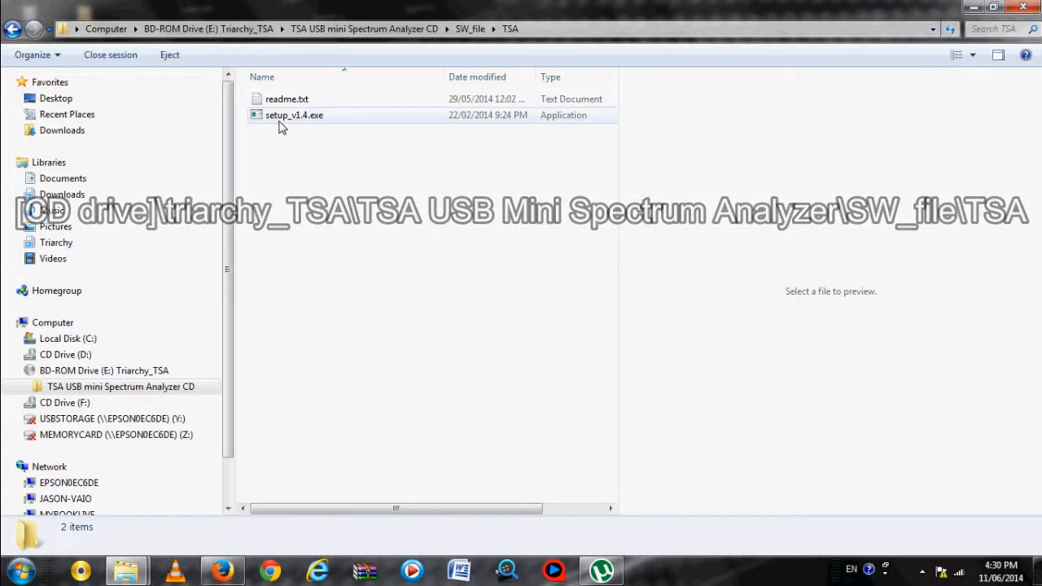
click(279, 118)
right_click(279, 118)
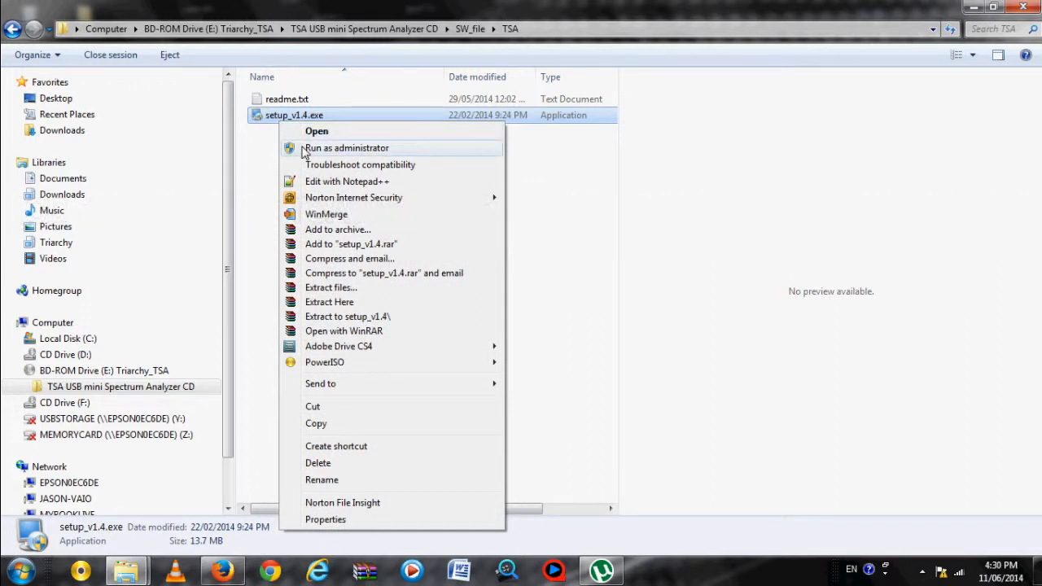
click(303, 149)
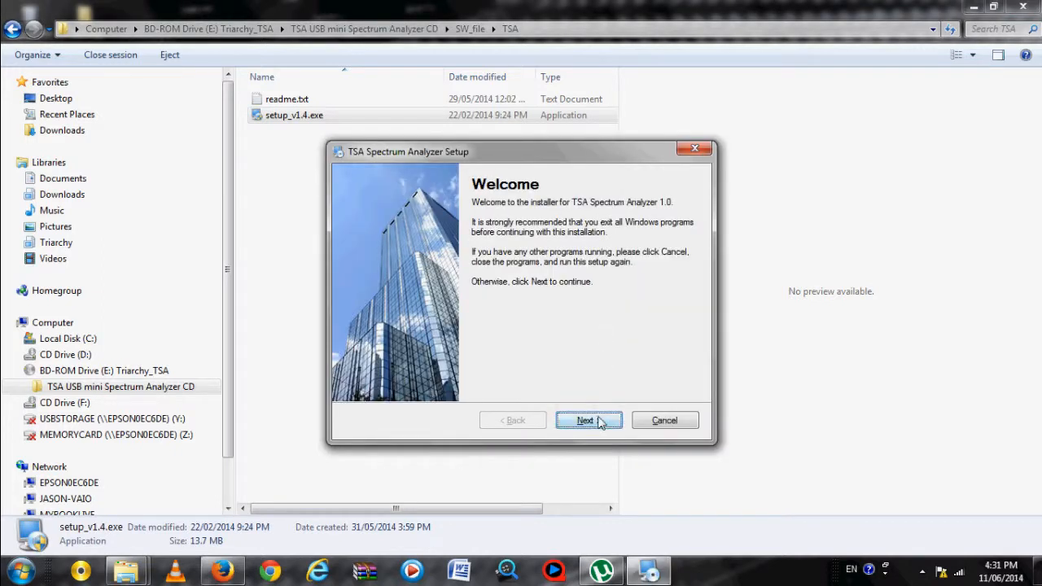
Install TSA Spectrum Analyzer 1.0 to the default folder and finish the wizard.
click(600, 421)
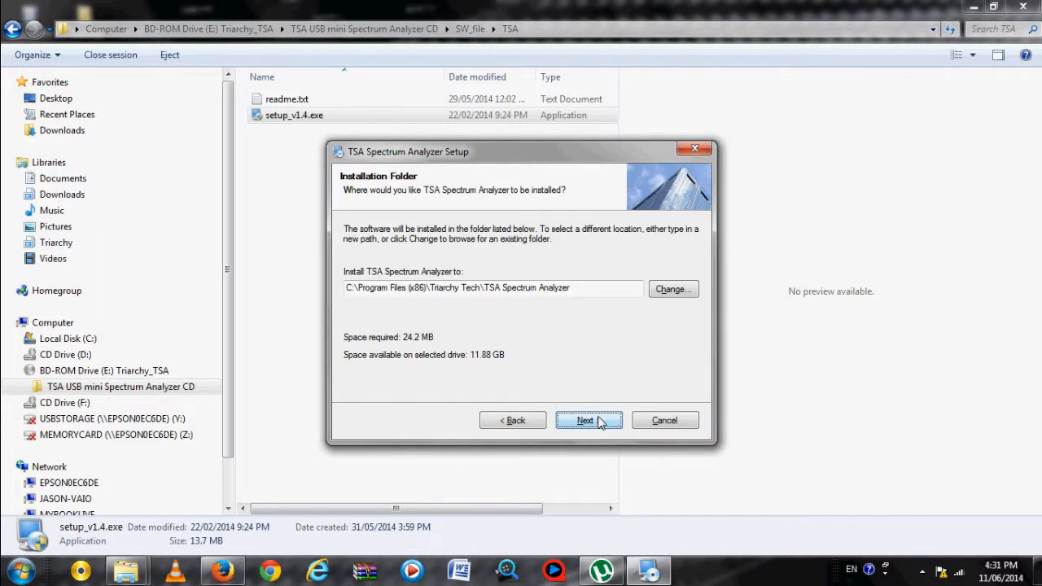
click(600, 422)
click(600, 422)
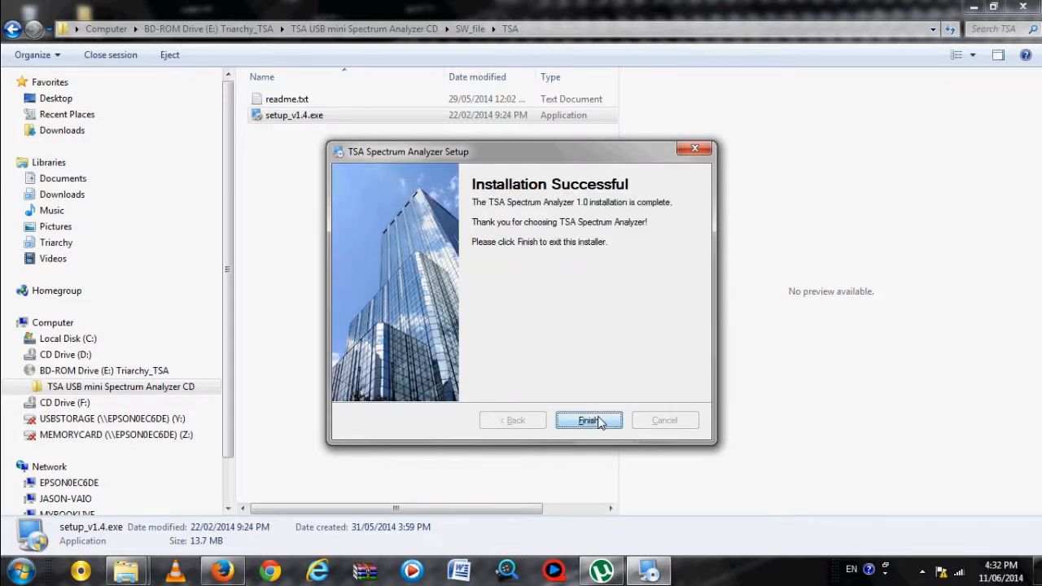
click(600, 422)
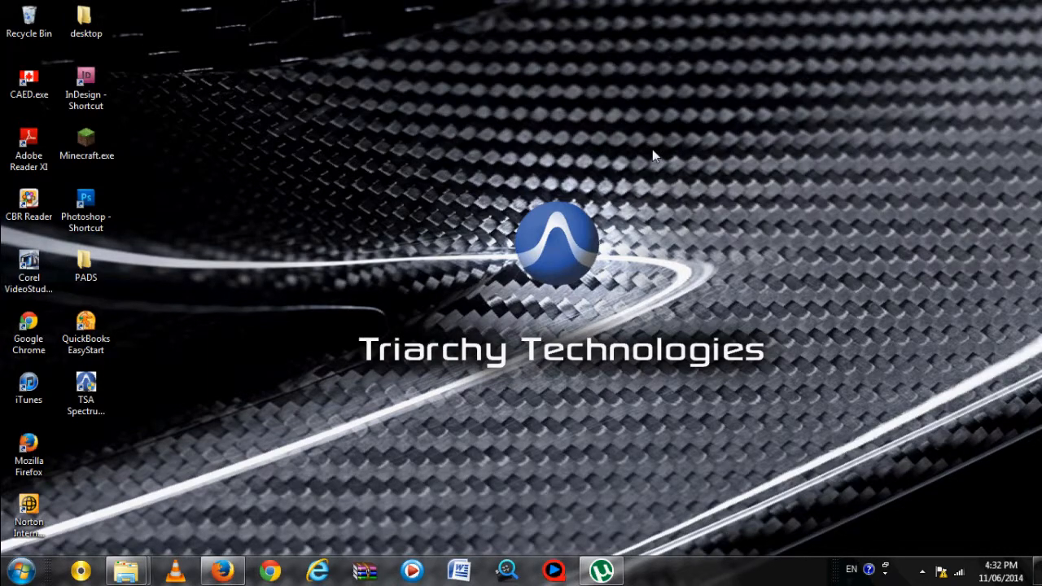
Set the TSA Spectrum shortcut to run as administrator in Compatibility, then launch it.
right_click(91, 399)
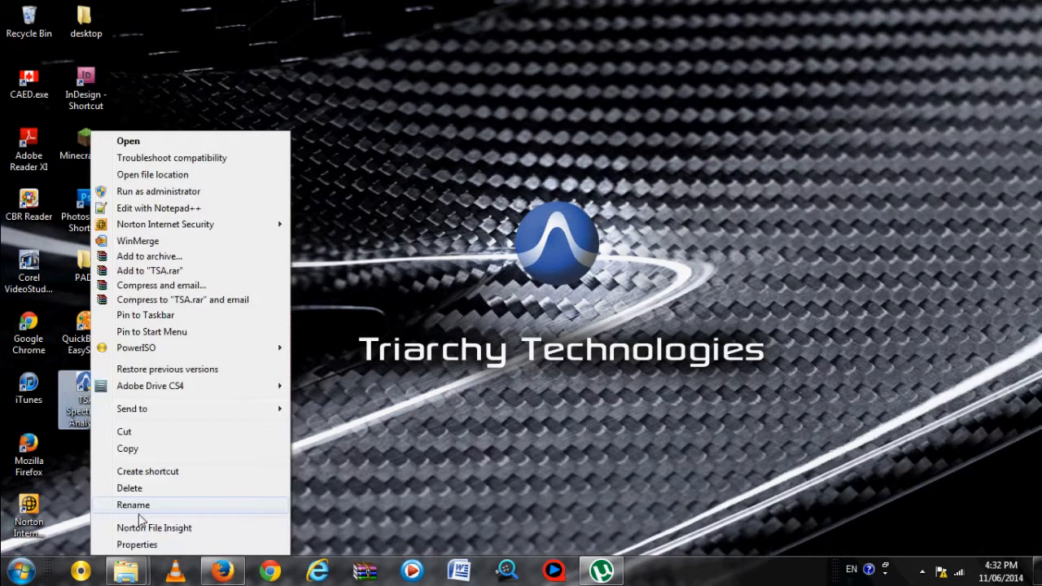
click(141, 539)
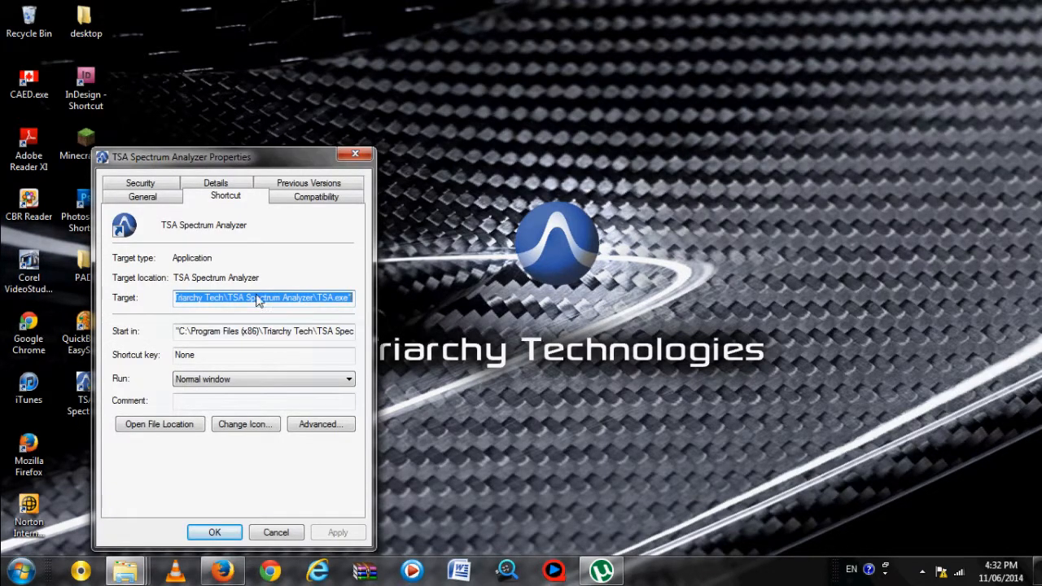
click(300, 200)
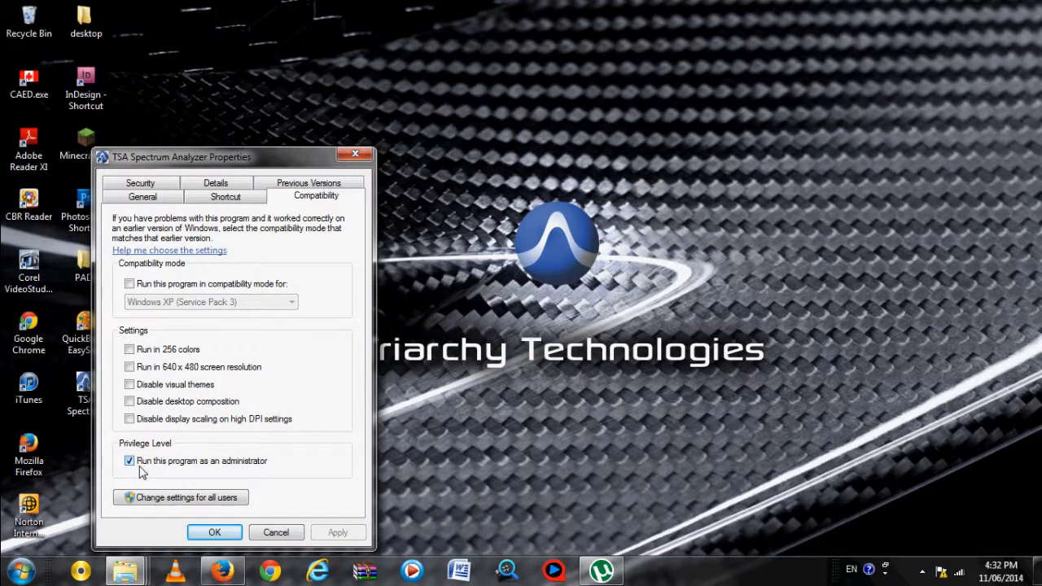
click(214, 534)
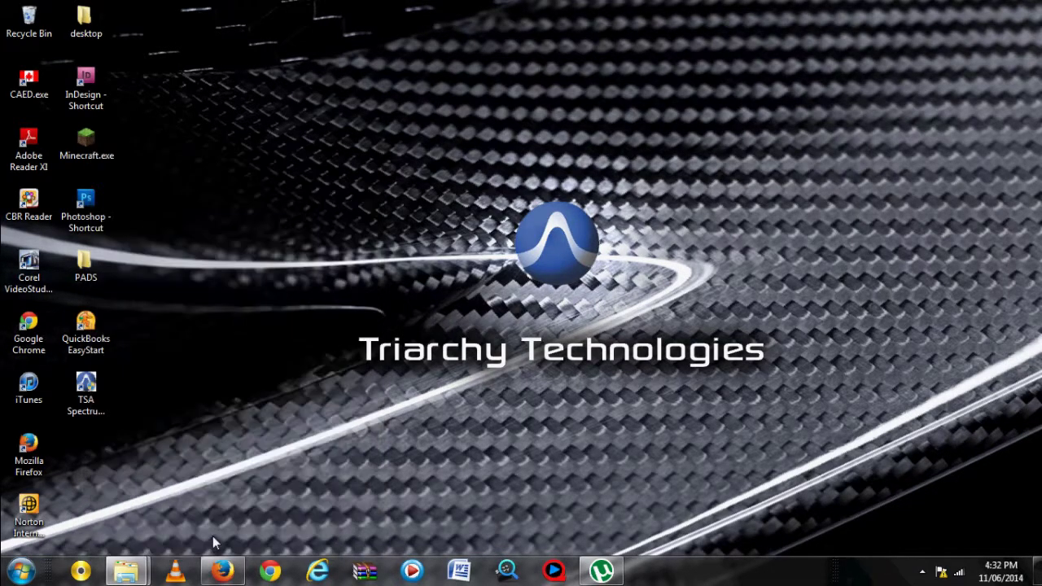
click(99, 409)
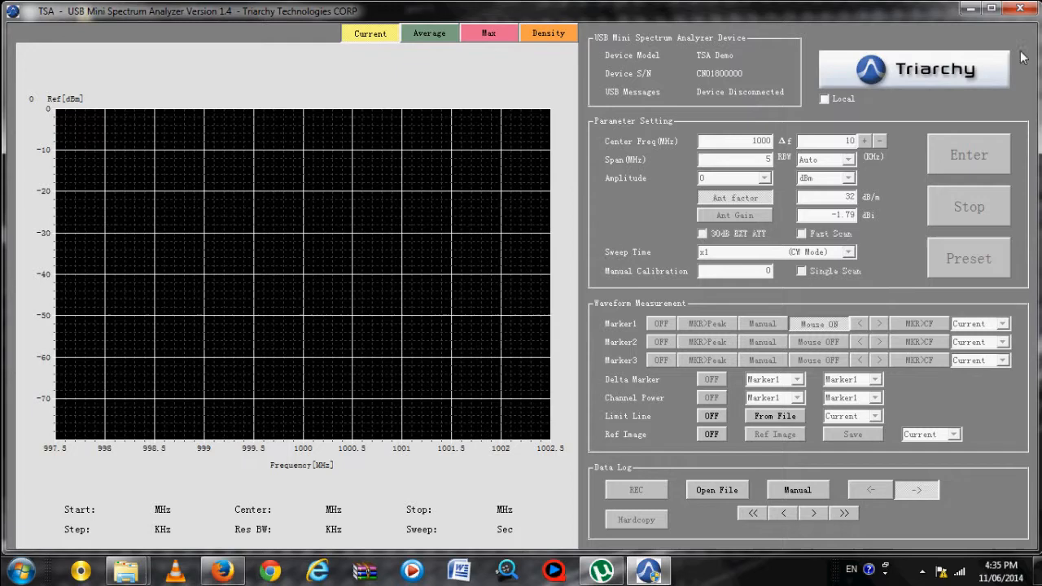
Exit the demo-mode TSA analyzer window.
click(1021, 8)
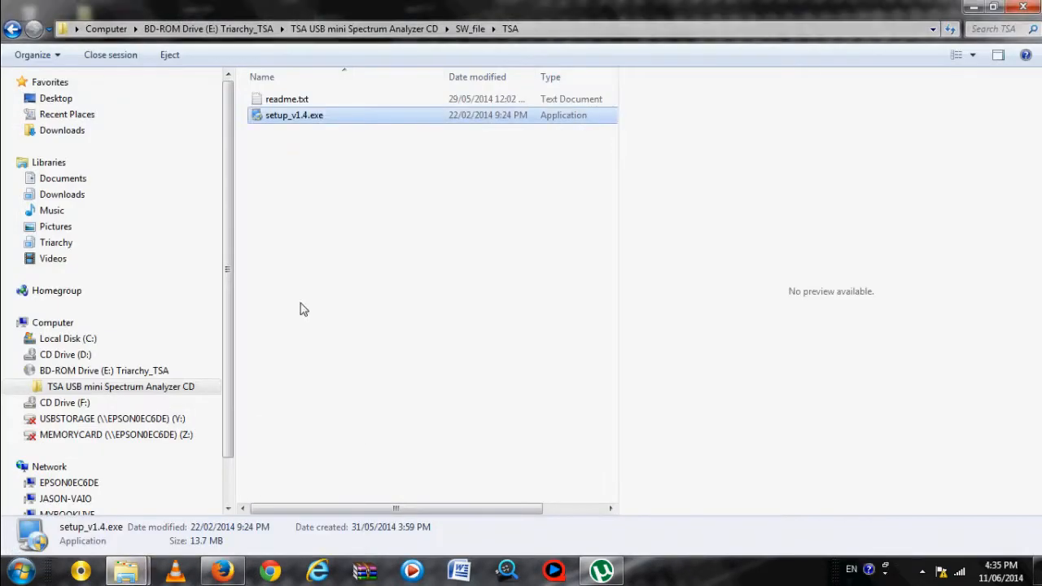
Select amp_ofst.dat and freq_ofst.dat in Calibration_file\CN61800456 for copying.
click(179, 386)
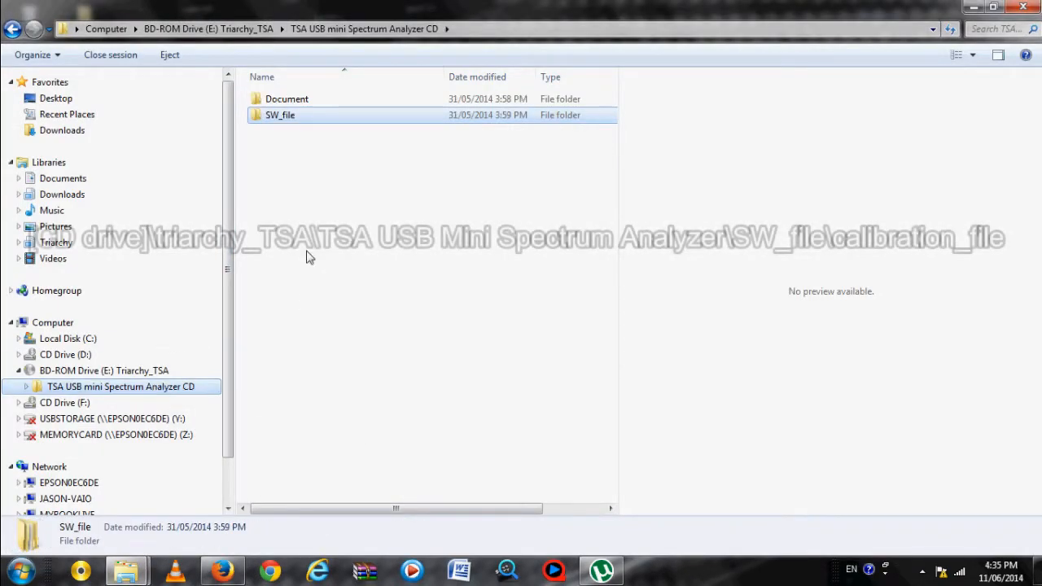
double_click(293, 117)
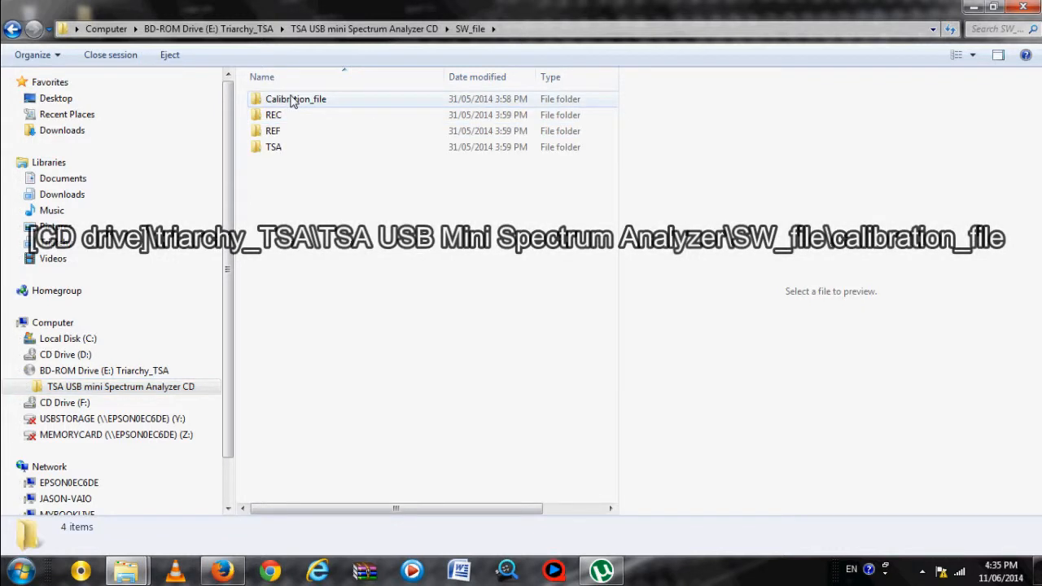
double_click(293, 101)
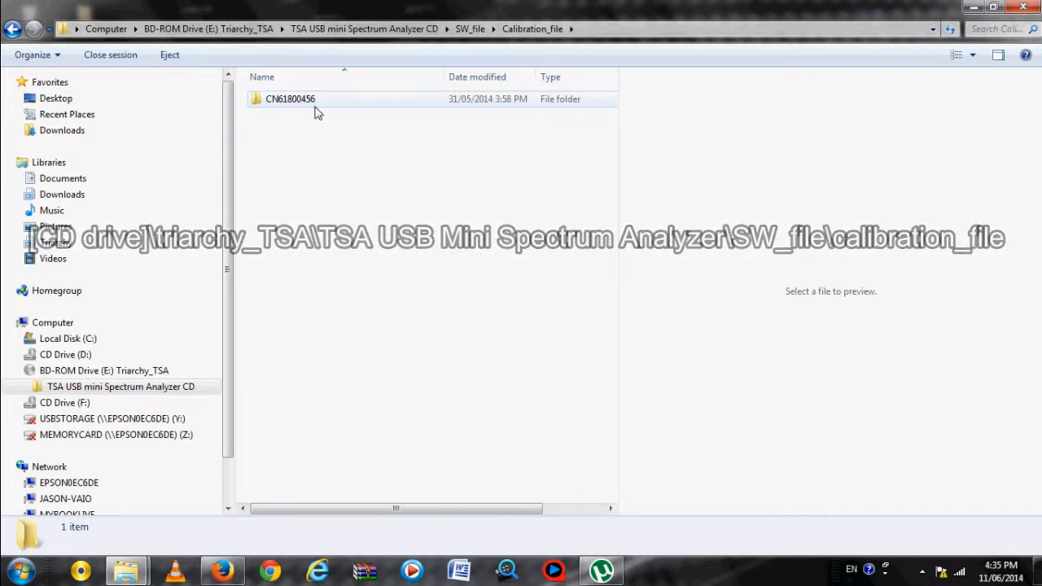
double_click(264, 104)
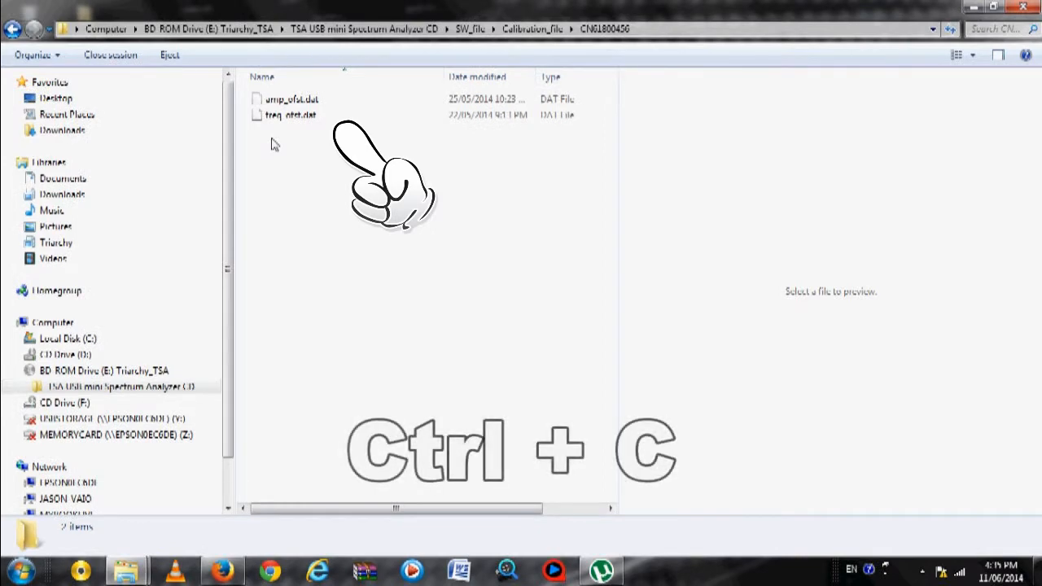
click(267, 120)
drag(267, 120, 281, 99)
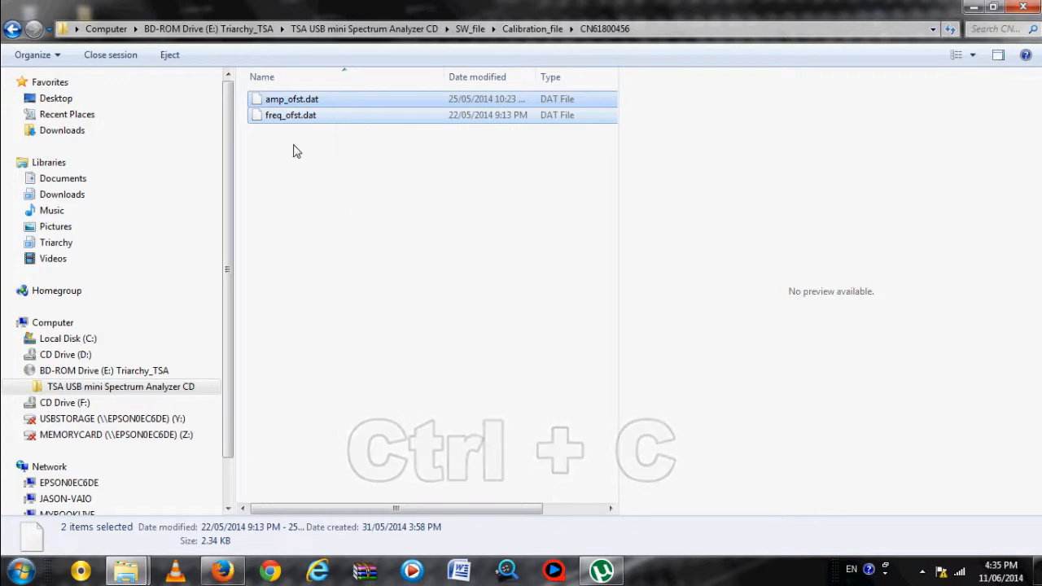
Navigate into Documents\Triarchy Tech\TSA Spectrum Analyzer, showing HARDCOPY, REC, REF and the .dat files.
click(974, 6)
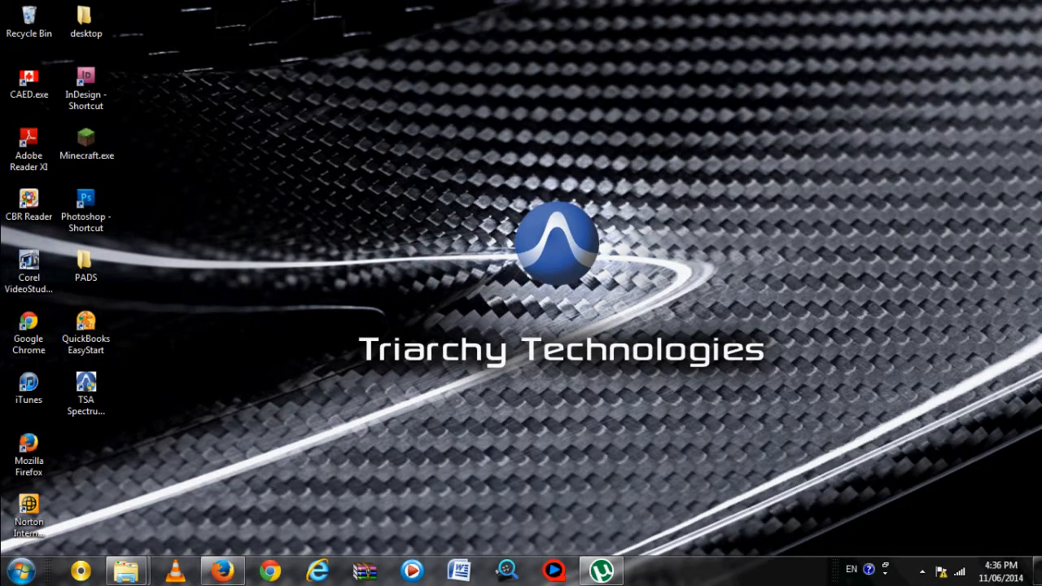
mouse_move(126, 570)
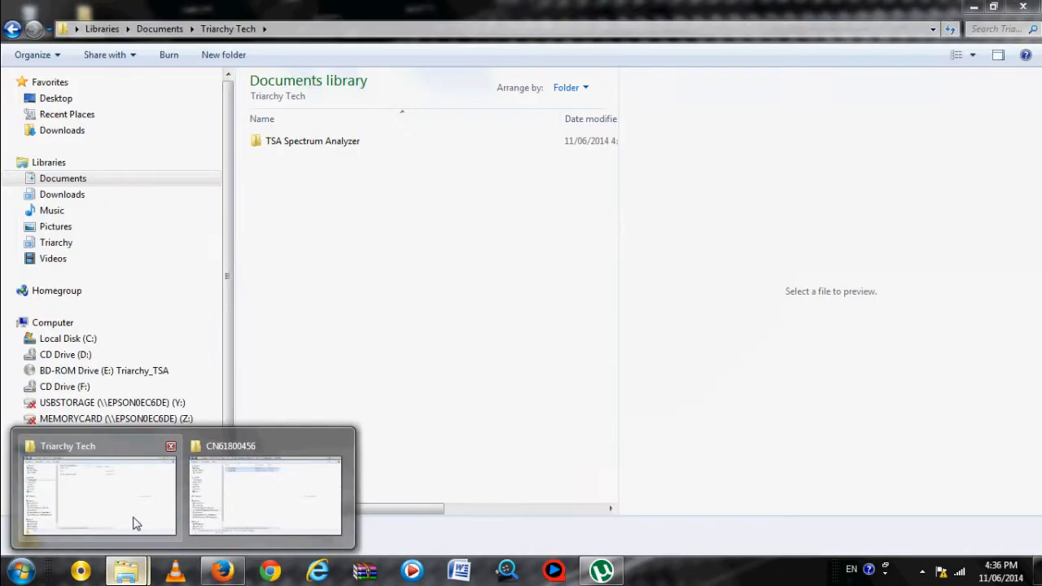
click(136, 524)
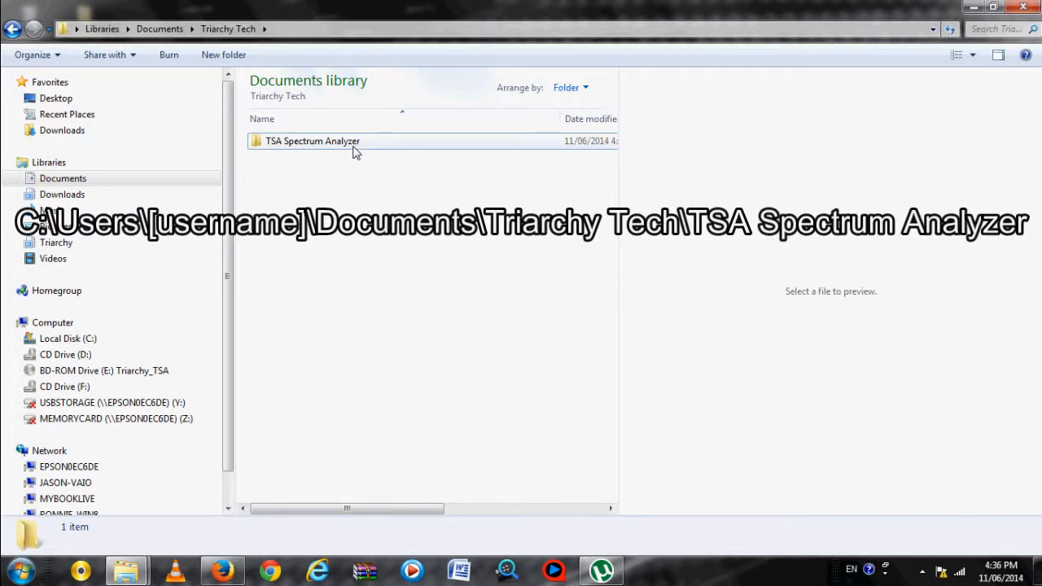
click(287, 145)
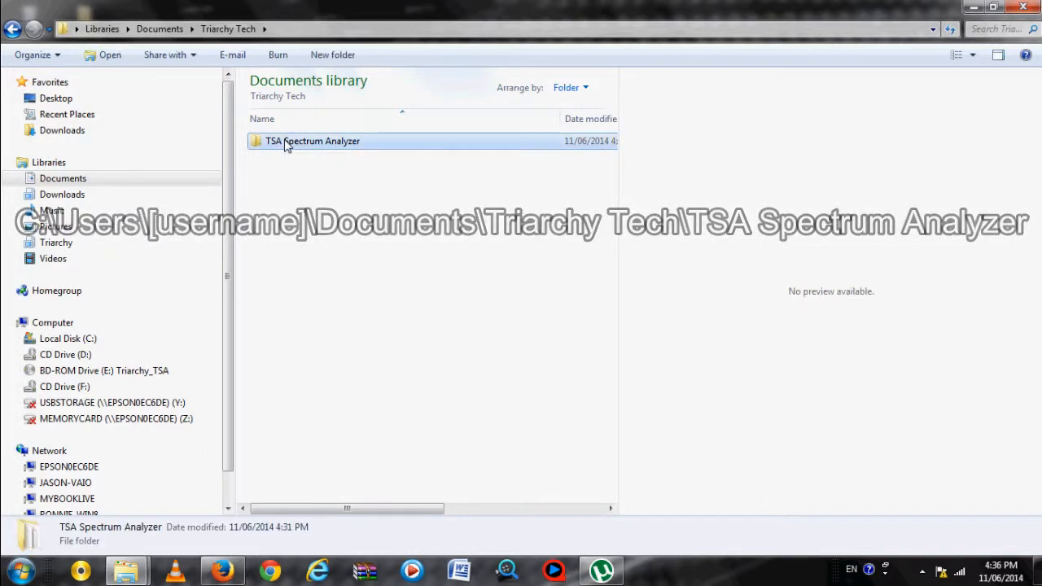
double_click(287, 145)
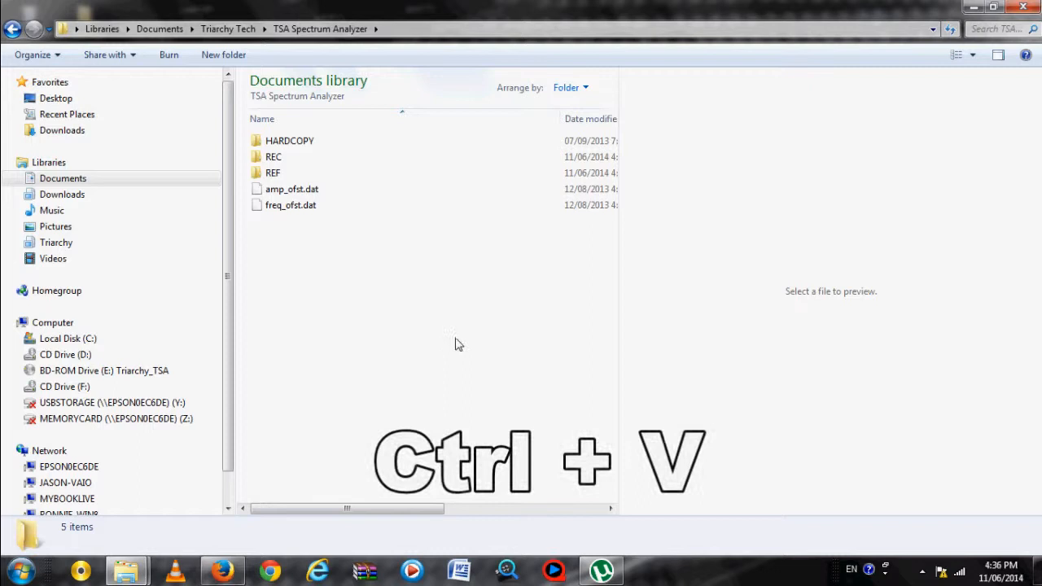
Paste the CD's amp_ofst.dat and freq_ofst.dat here, replacing both existing files.
key(ctrl+v)
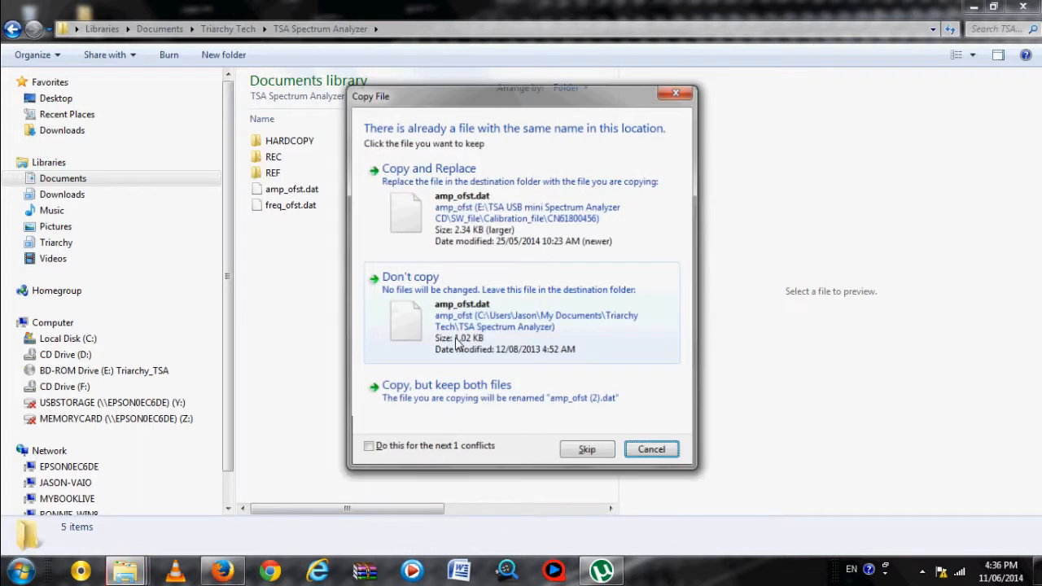
click(369, 448)
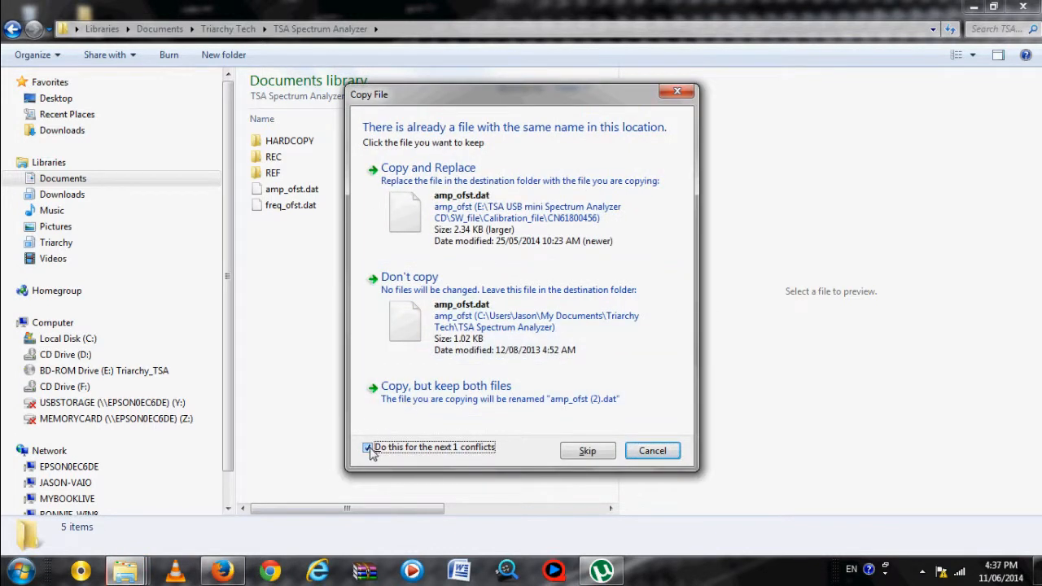
click(446, 234)
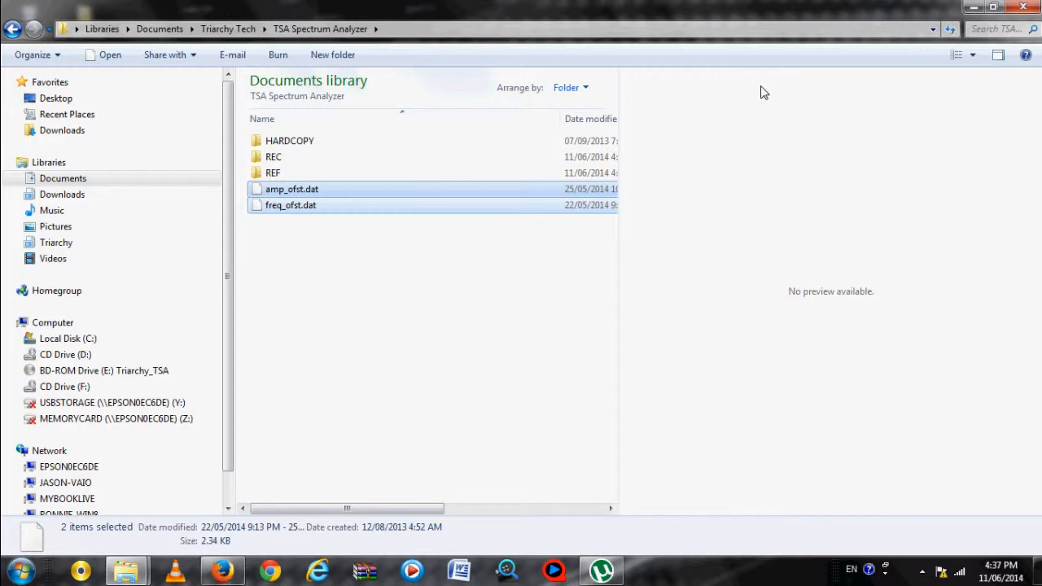
Minimize the Explorer window to clear the screen before launching the analyzer.
click(974, 8)
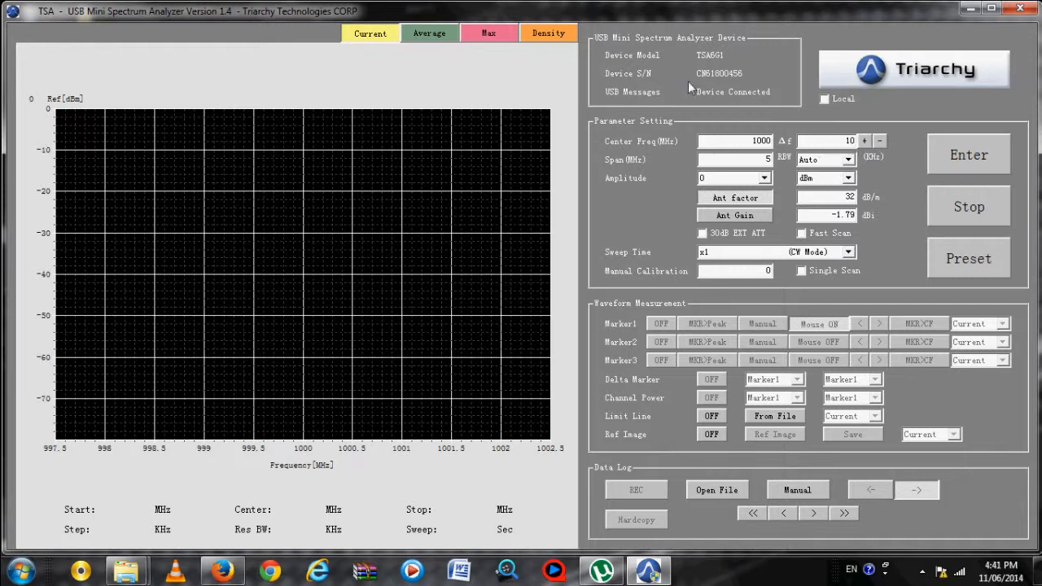
Sweep at 5800 MHz centre frequency with 0 dBm amplitude to show the signal peak.
drag(746, 141, 788, 143)
text(5800)
click(764, 177)
click(747, 225)
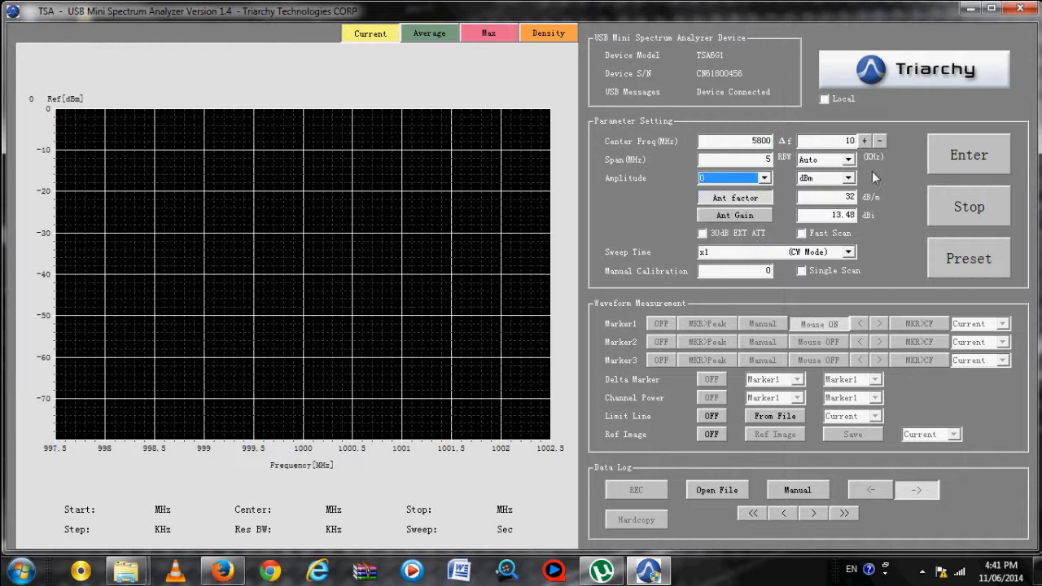
click(964, 155)
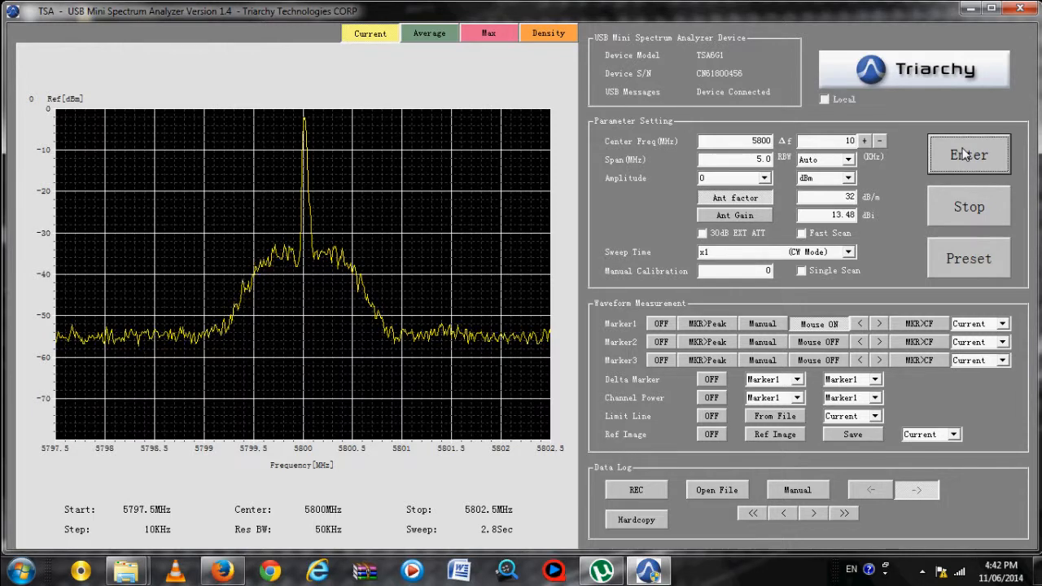
Stop the running sweep and exit the analyzer.
click(971, 197)
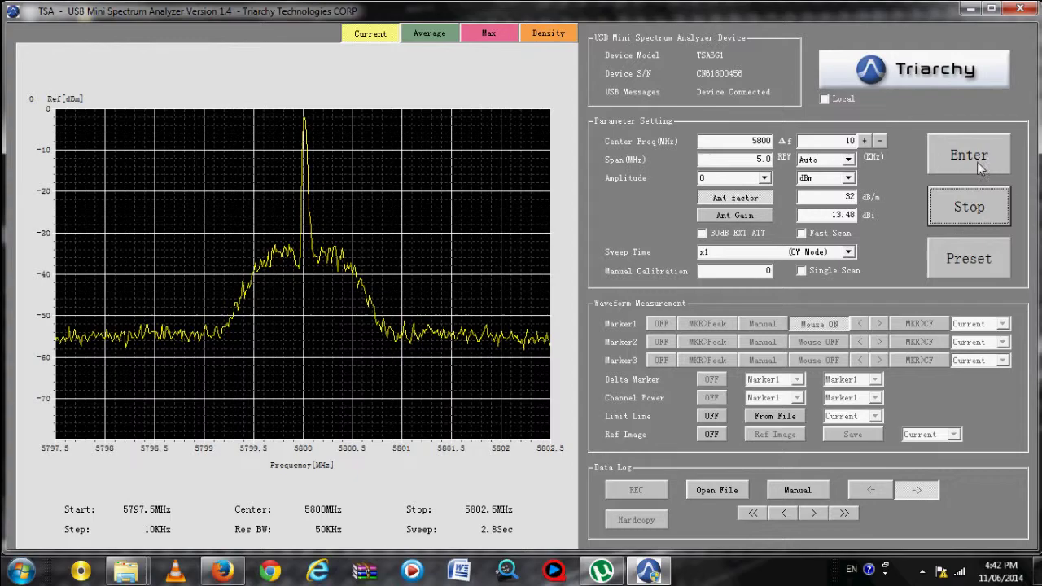
click(1032, 10)
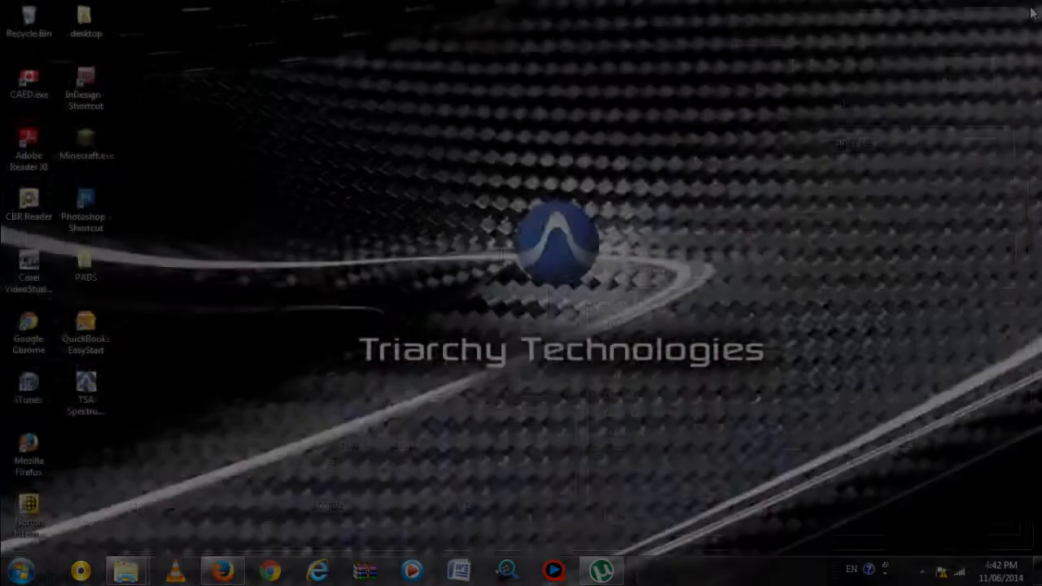